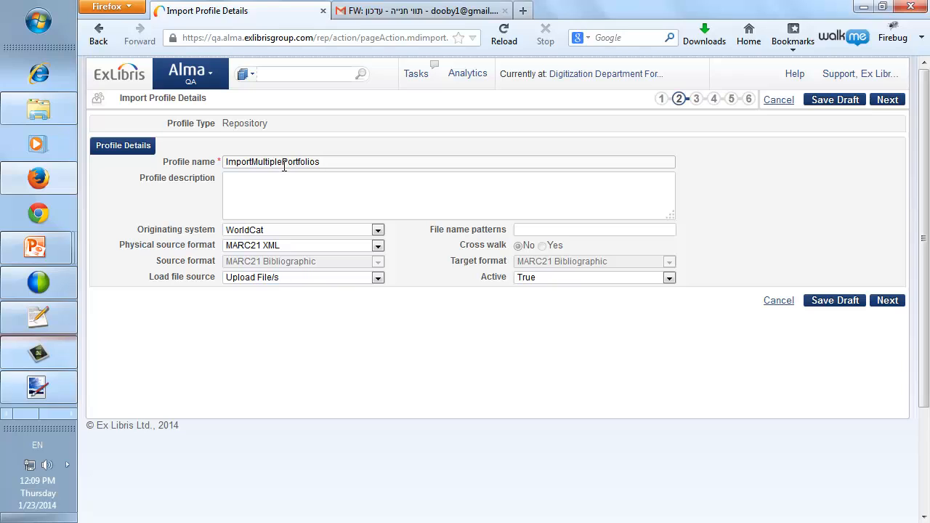
Leave wizard steps 2–5 unchanged and advance to step 6, Inventory Operations.
double_click(284, 166)
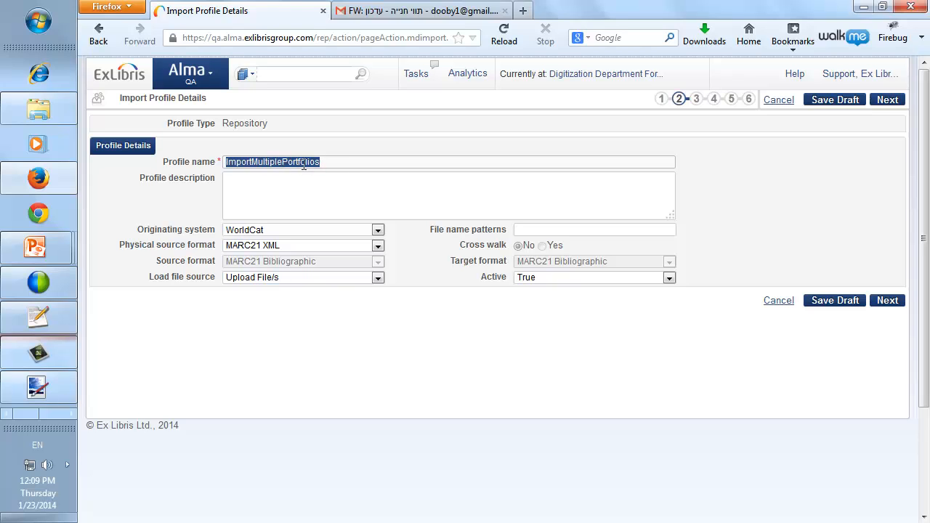
click(303, 163)
click(886, 300)
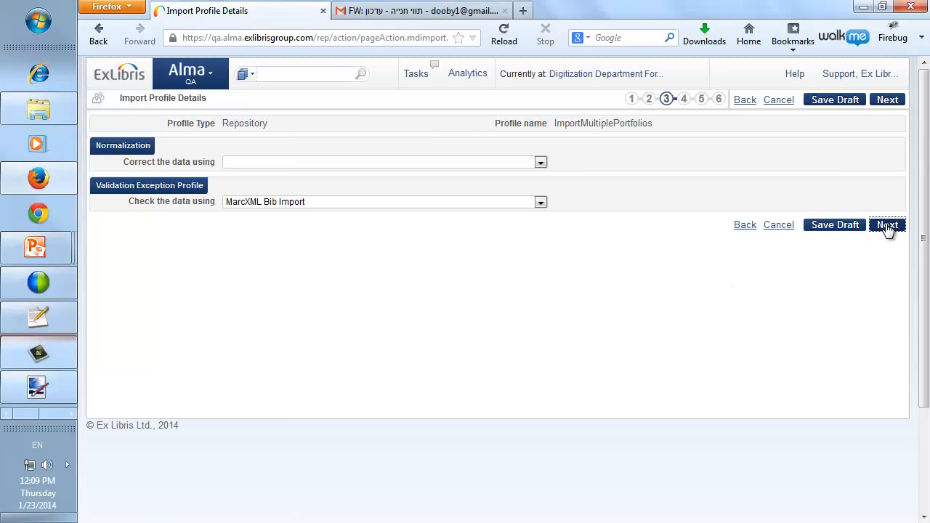
click(887, 226)
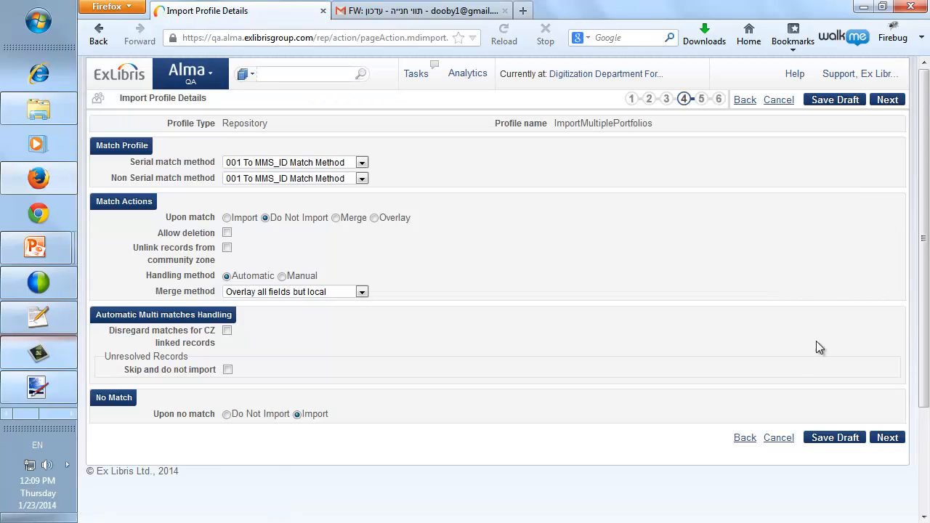
click(887, 439)
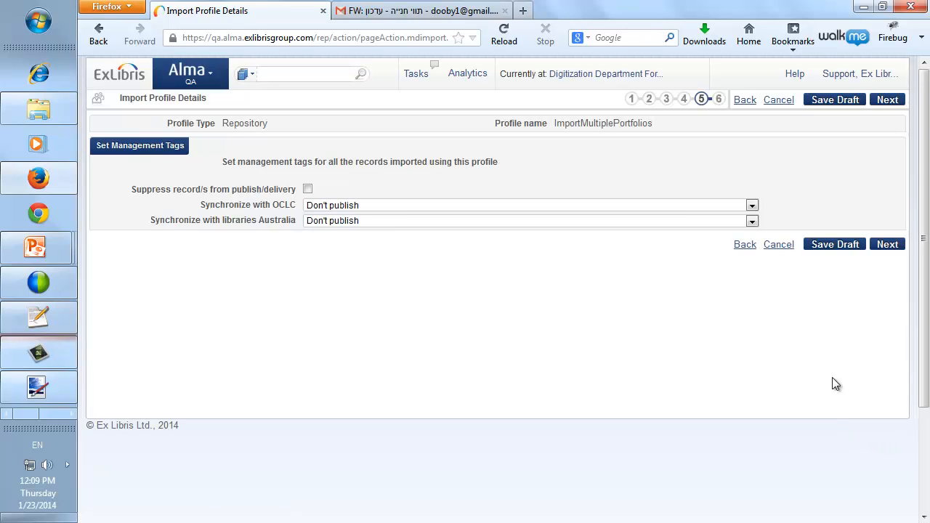
click(888, 245)
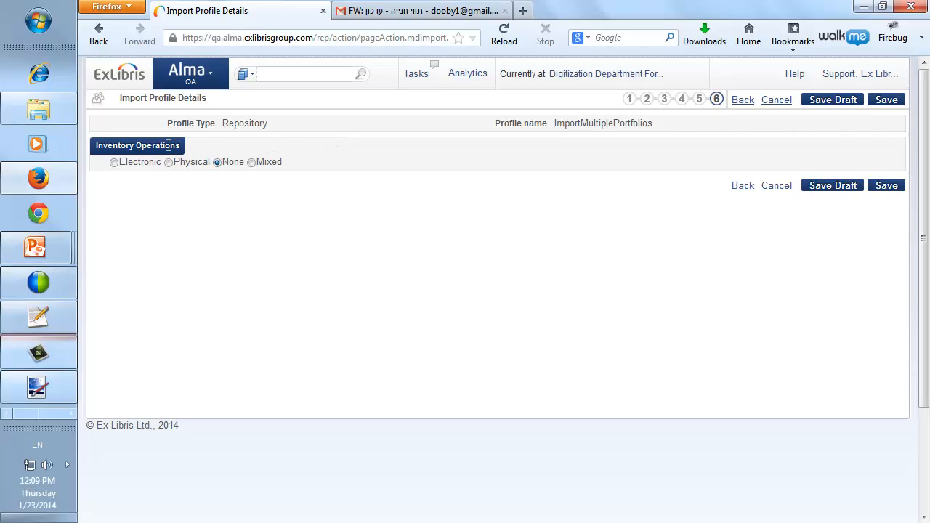
Set inventory to Electronic with portfolios 'Part of a package', and open the package lookup.
click(114, 162)
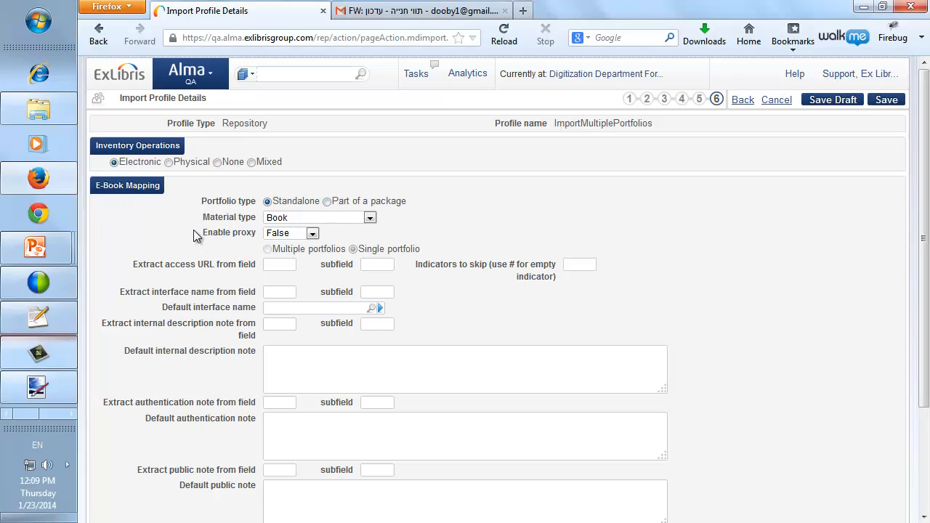
scroll(204, 229, down, 2)
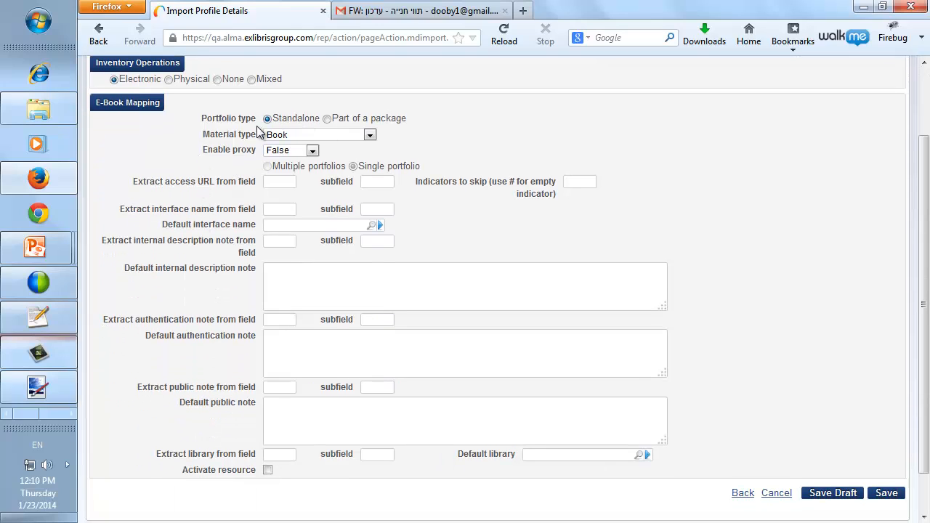
click(327, 118)
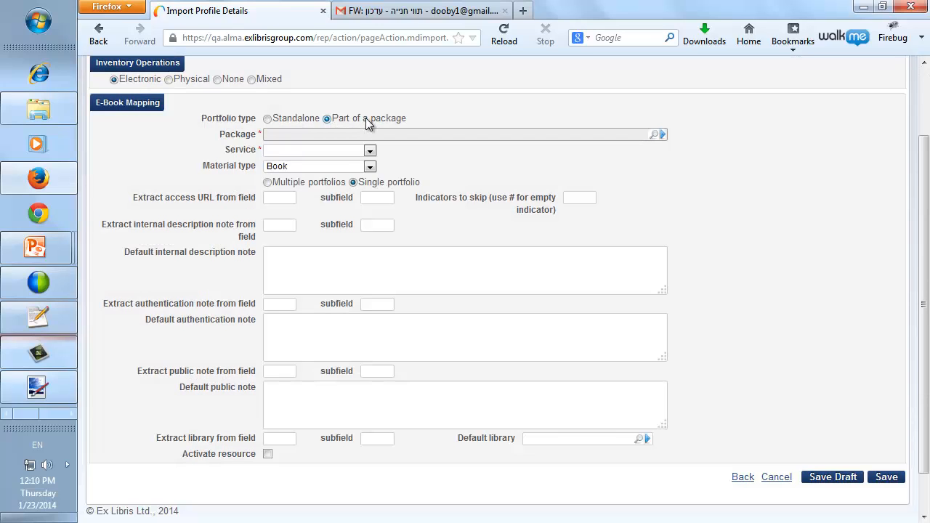
click(659, 137)
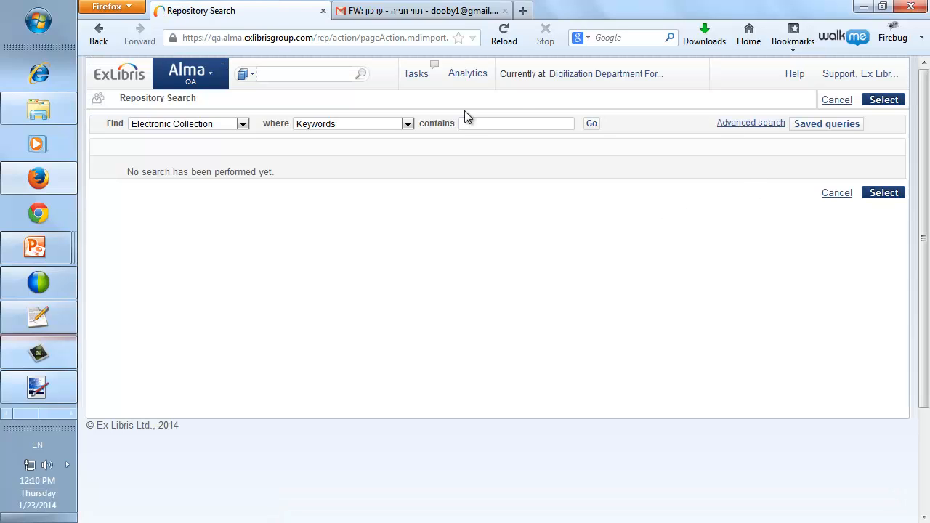
Search electronic collections for 'chemical' and pick MetaPress Sage Publications on results page 2.
click(476, 125)
text(chemical)
click(597, 123)
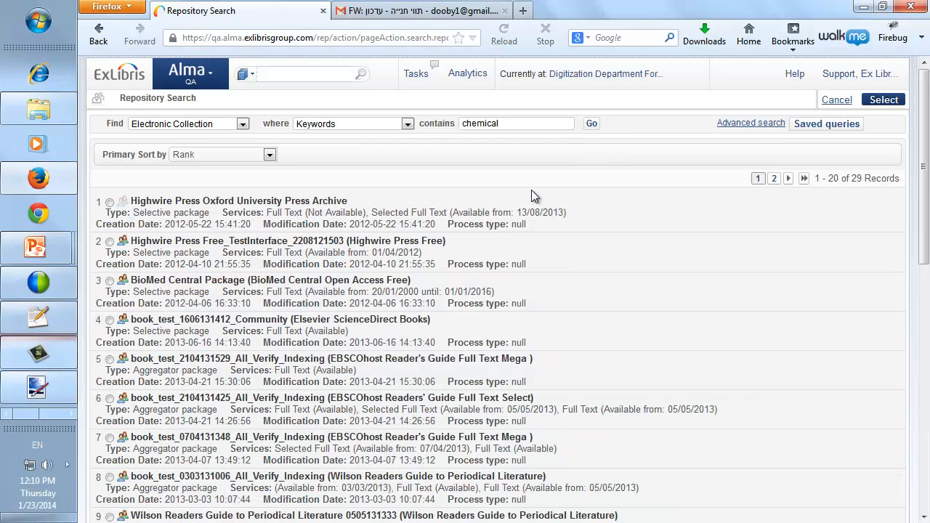
scroll(734, 349, down, 15)
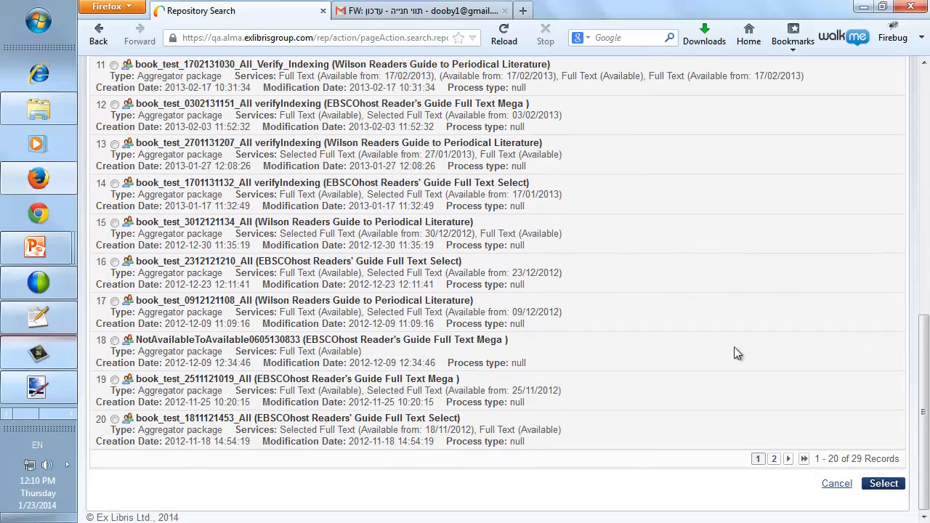
click(774, 459)
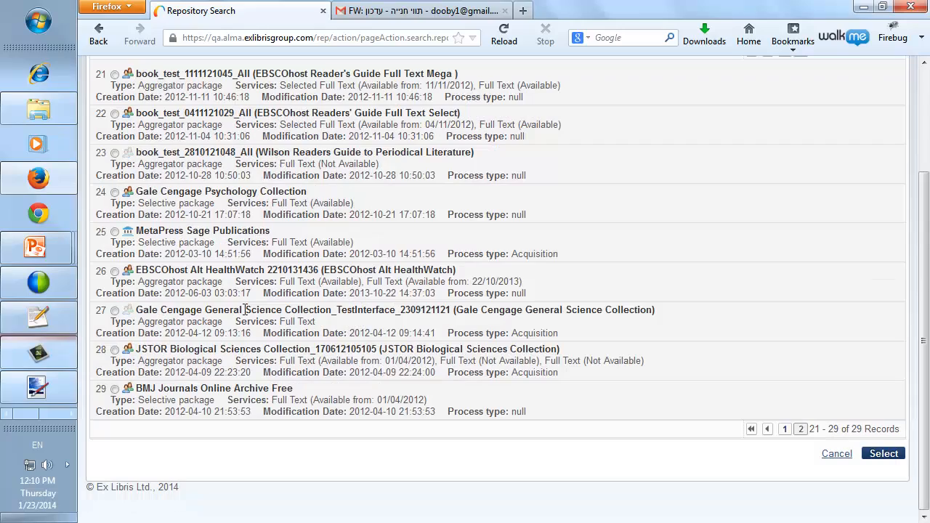
click(126, 236)
Attach MetaPress Sage Publications as the package, choose Multiple portfolios, and open the mult_url folder.
click(880, 455)
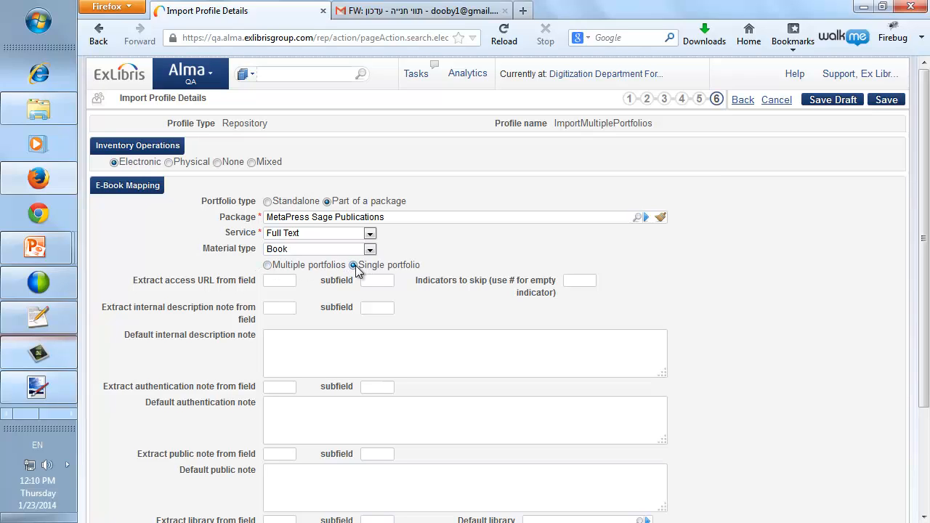
click(268, 265)
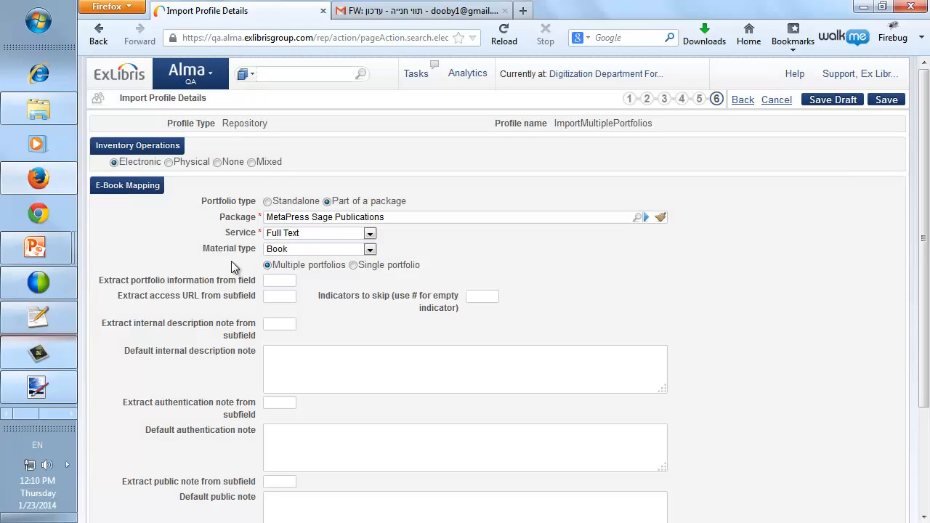
scroll(237, 266, down, 2)
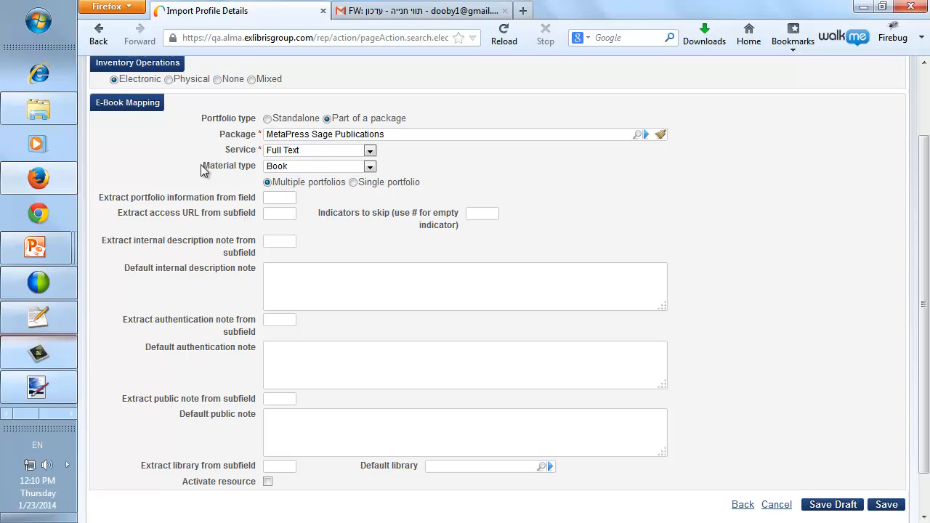
click(38, 109)
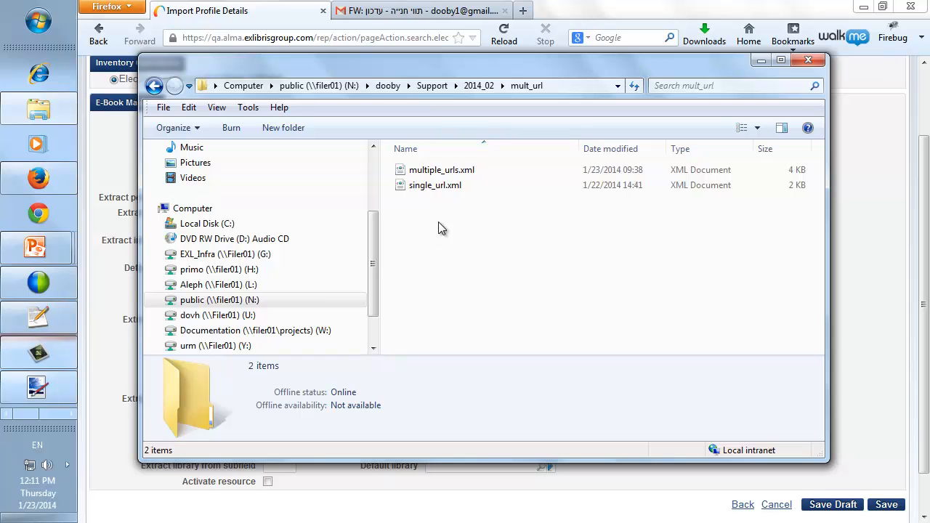
Open multiple_urls.xml with Edit with Notepad++.
click(442, 172)
right_click(442, 172)
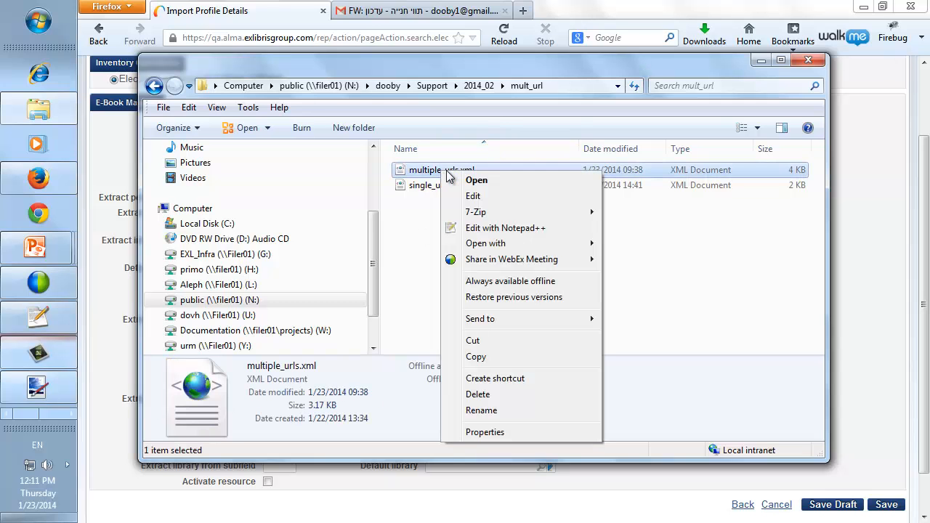
click(496, 227)
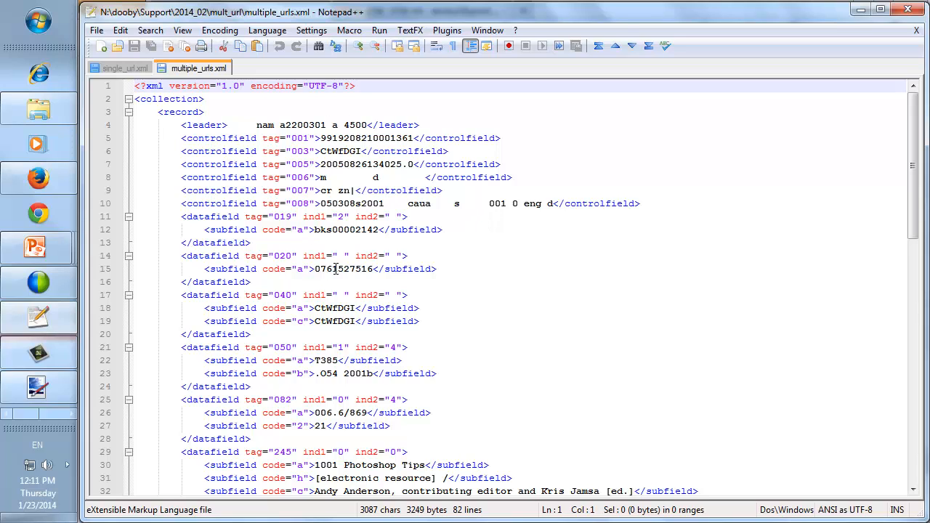
scroll(349, 290, down, 2)
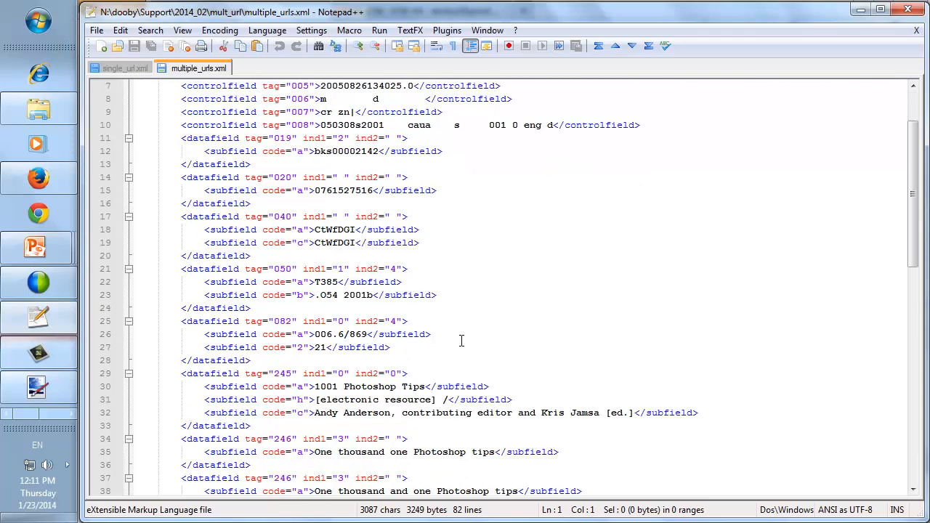
scroll(462, 341, down, 15)
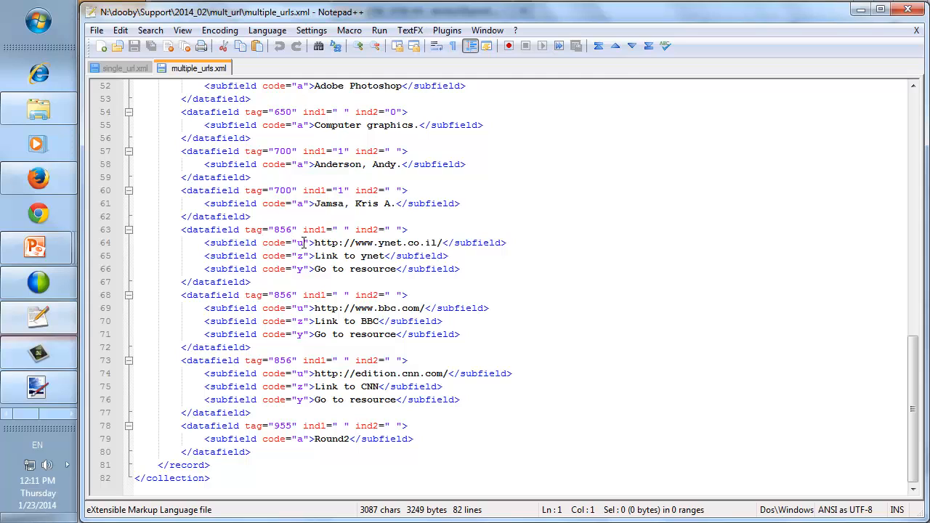
mouse_move(62, 183)
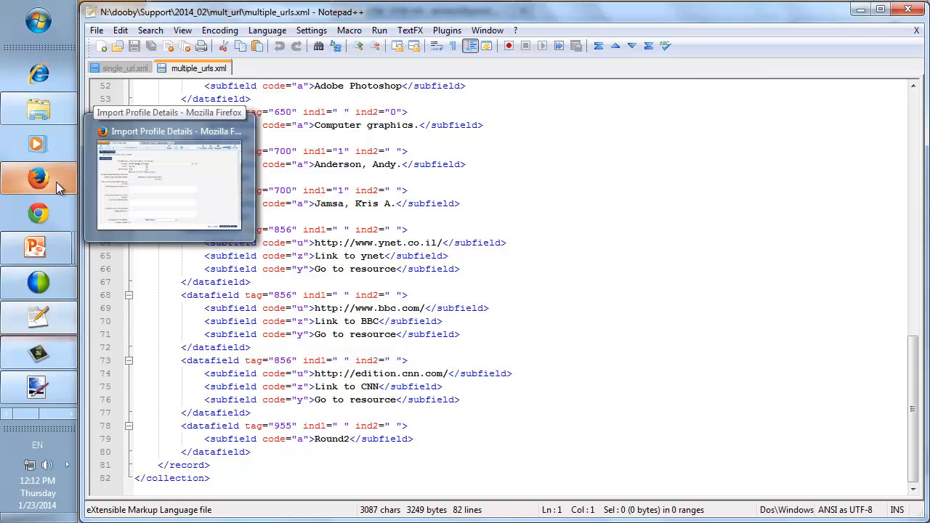
Map portfolios from field 856 with subfields u, z and y, save, and paste the profile name into search.
click(56, 182)
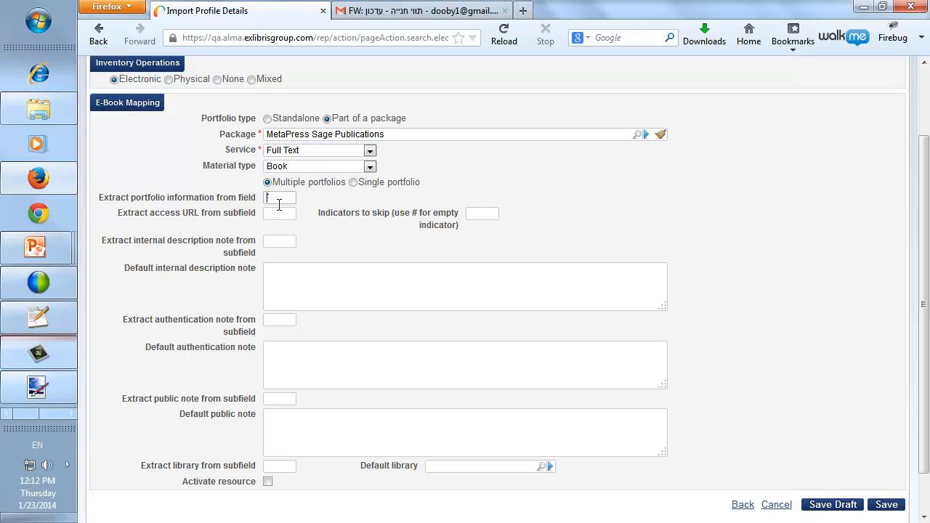
text(856)
click(275, 213)
text(u)
click(277, 240)
text(z)
scroll(174, 335, down, 1)
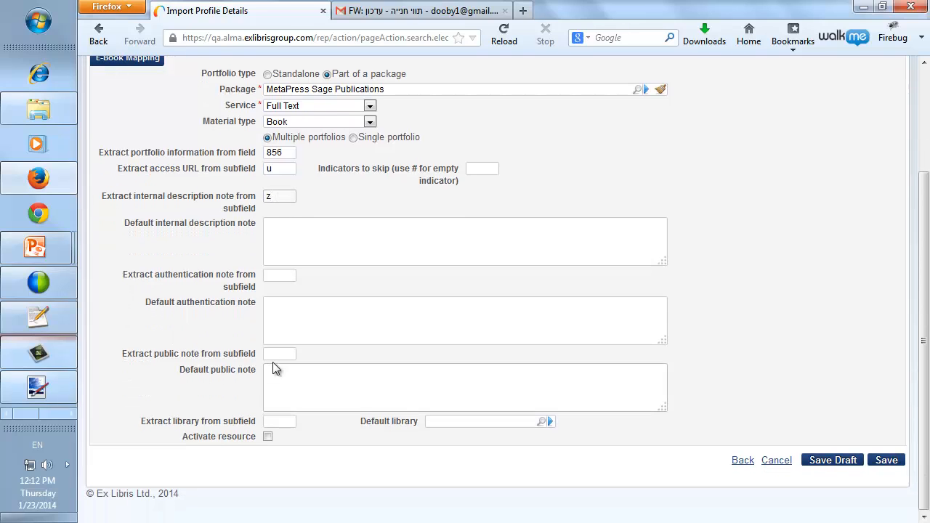
click(269, 354)
click(893, 460)
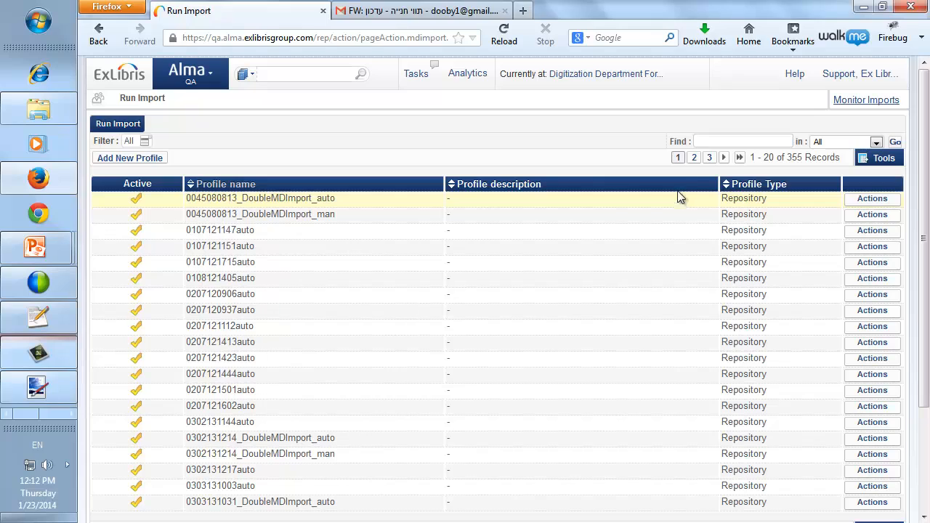
click(702, 142)
text(ImportMultiplePortfolios)
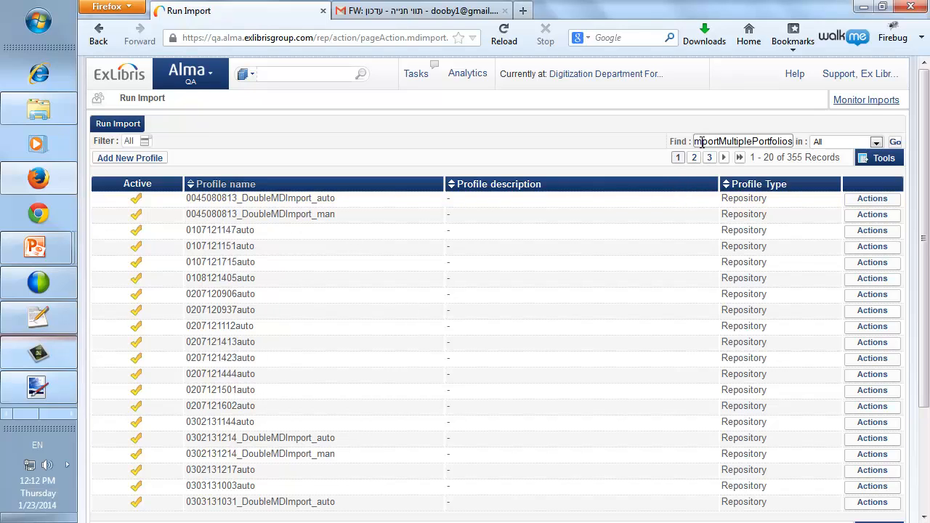
Find ImportMultiplePortfolios, run an import with multiple_urls.xml added, and submit the job.
key(Return)
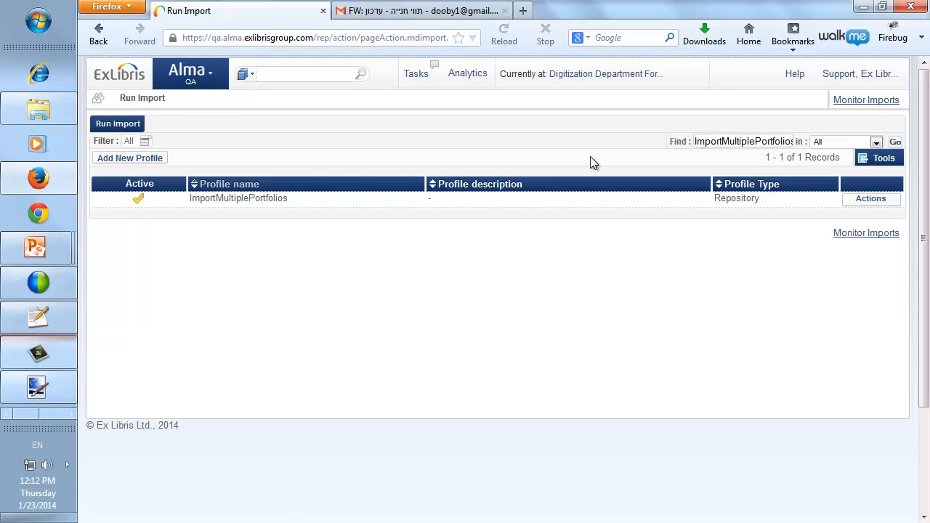
click(865, 200)
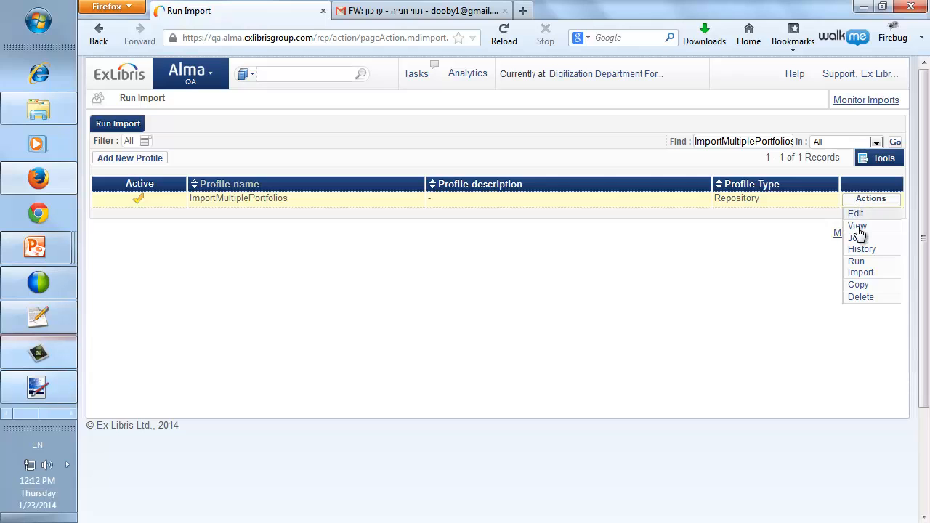
click(862, 268)
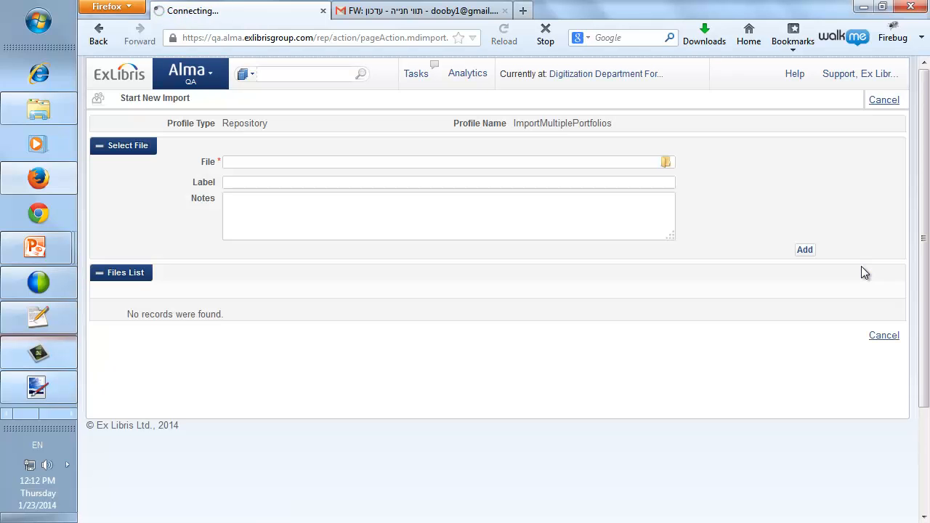
click(666, 163)
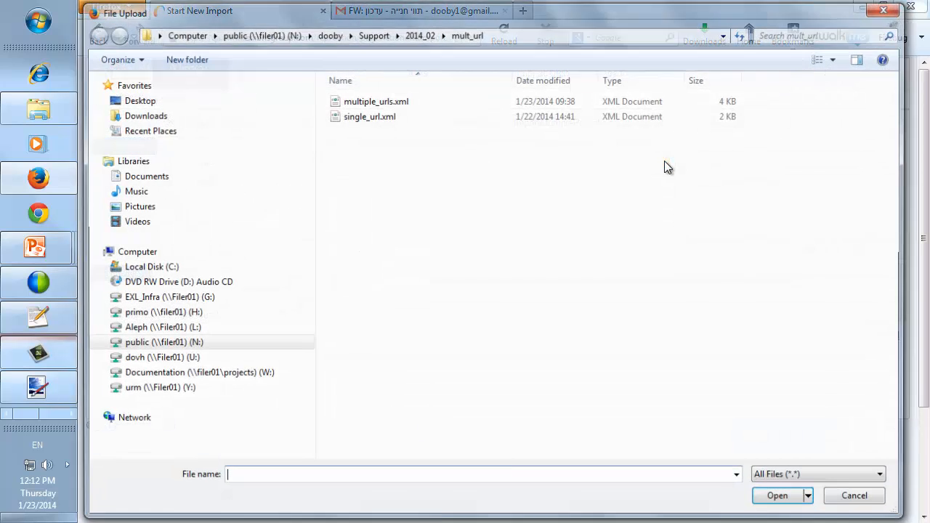
click(405, 100)
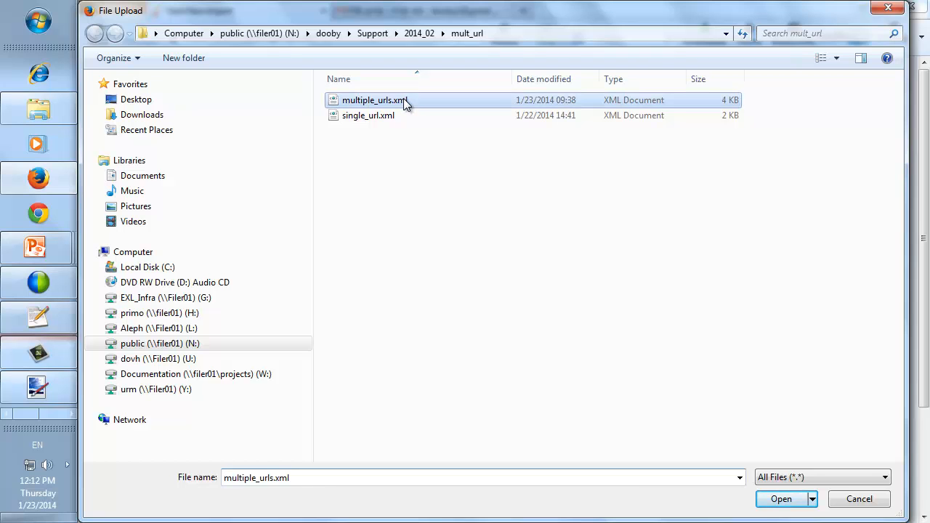
click(785, 501)
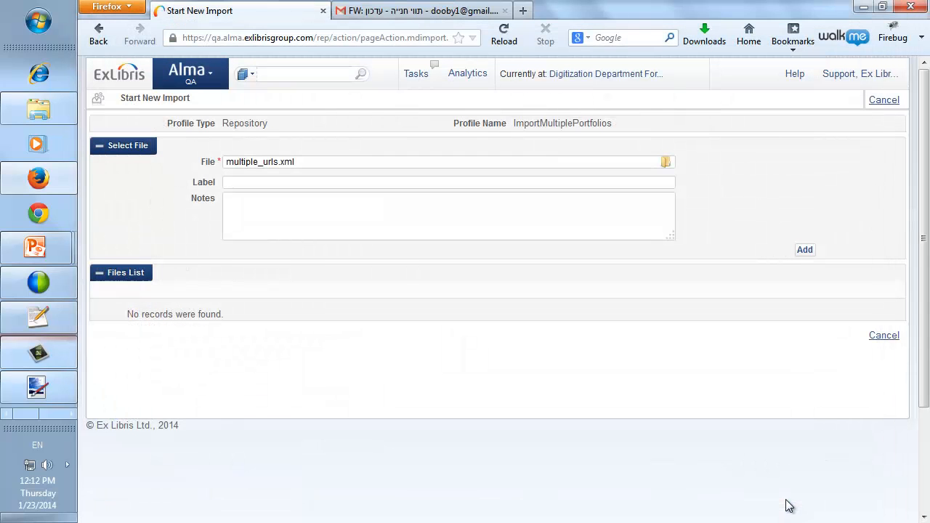
click(806, 250)
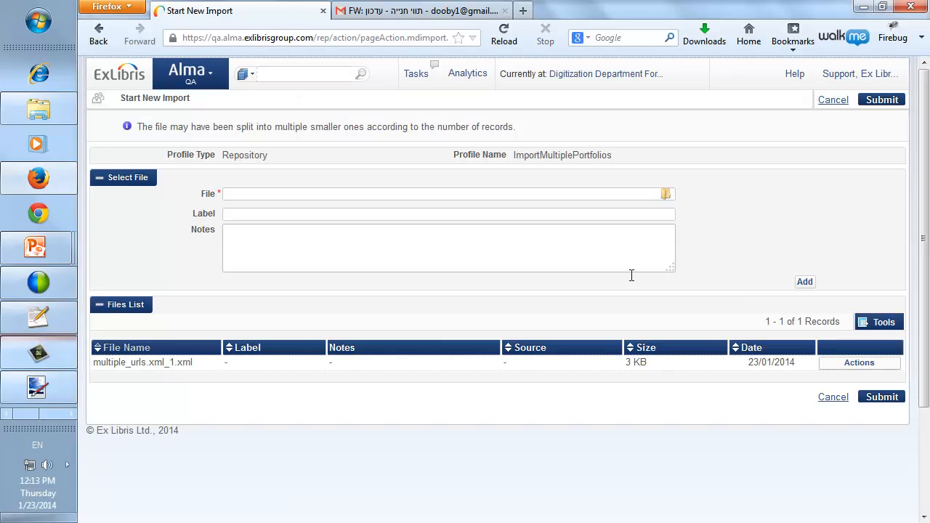
click(881, 398)
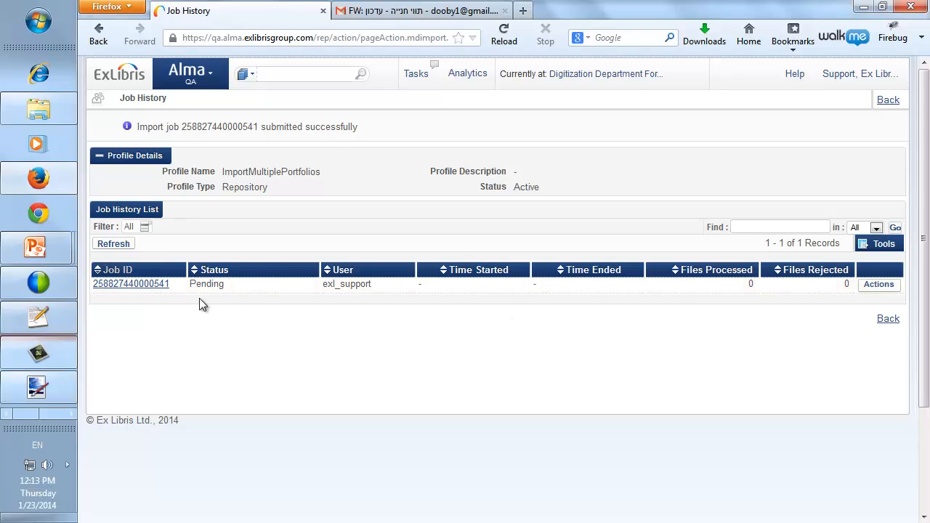
Refresh until the job shows Completed Successfully, then view its imported 1001 Photoshop Tips record.
click(113, 244)
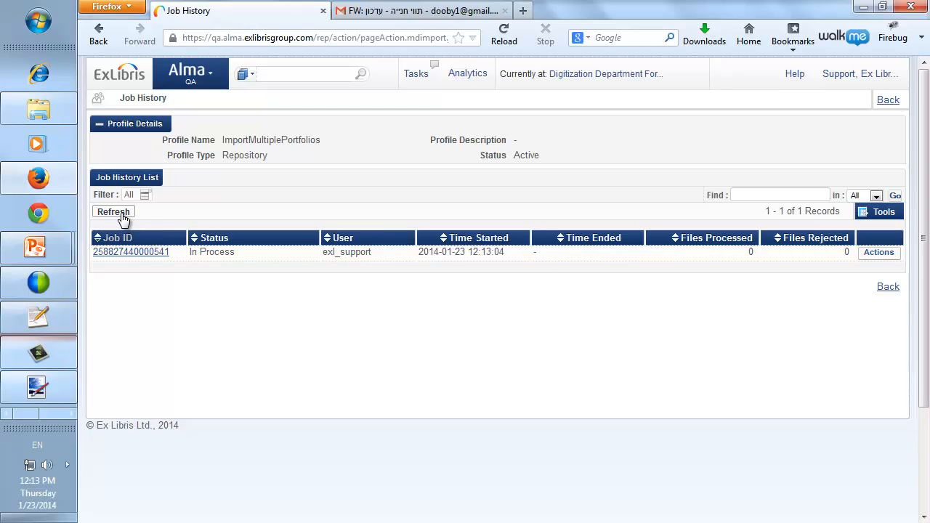
click(121, 216)
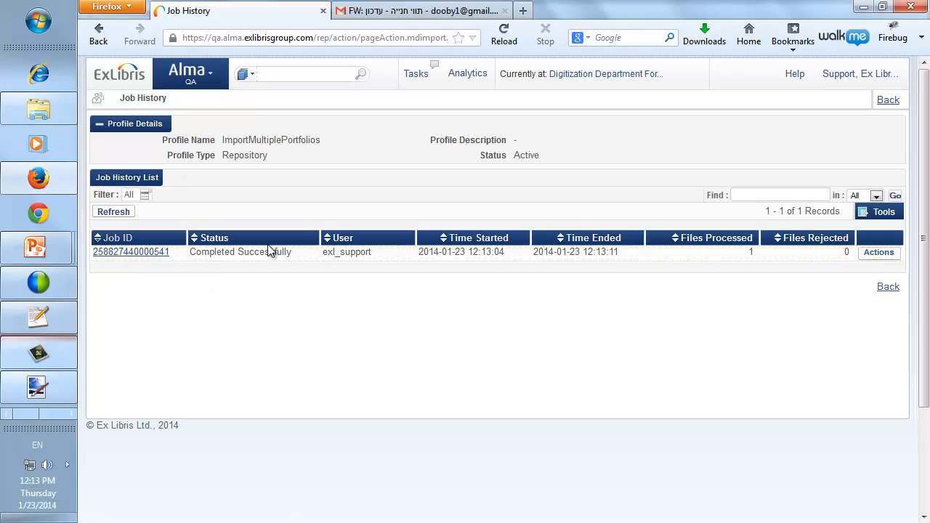
click(872, 255)
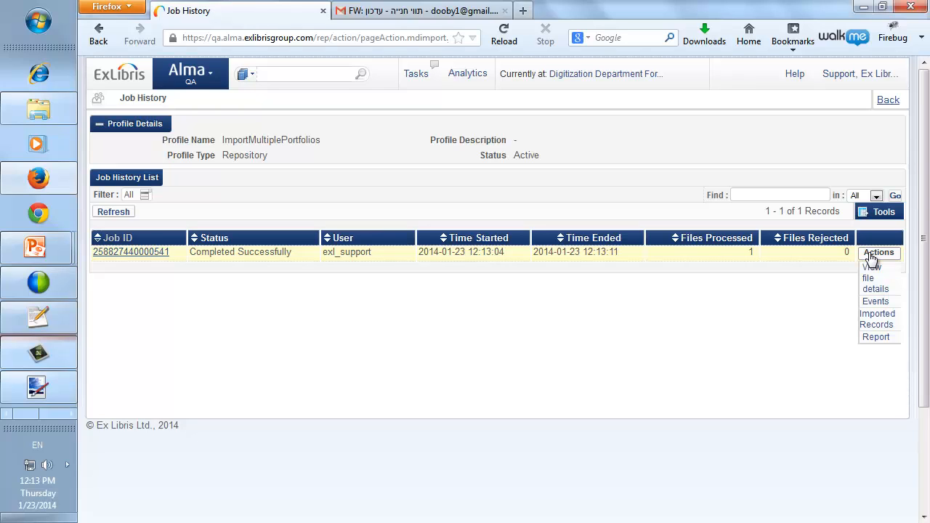
click(875, 317)
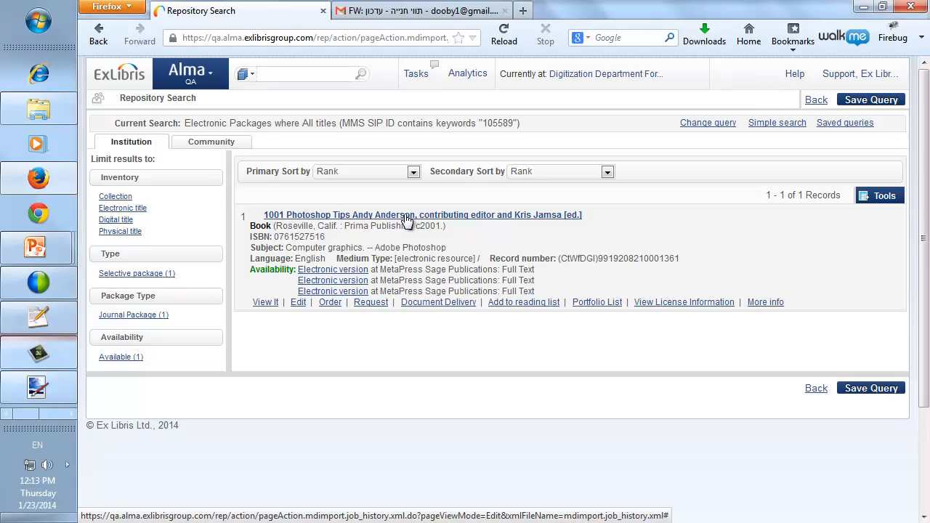
From the record's electronic version, open MetaPress Sage Publications and list its Full Text portfolios.
click(329, 271)
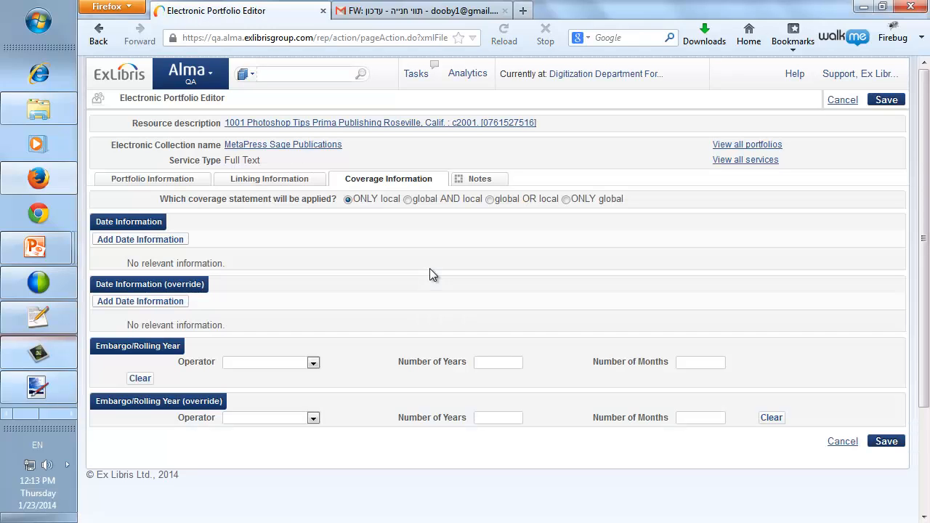
click(257, 146)
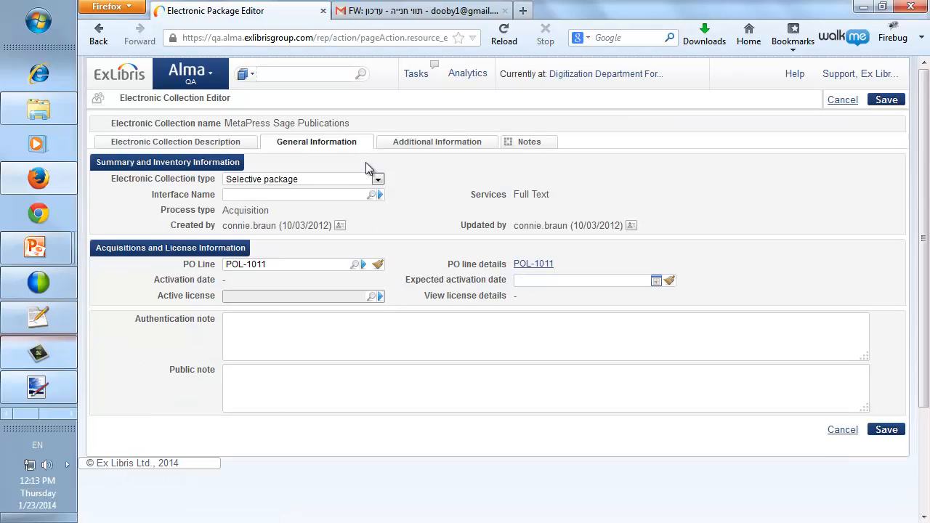
click(435, 143)
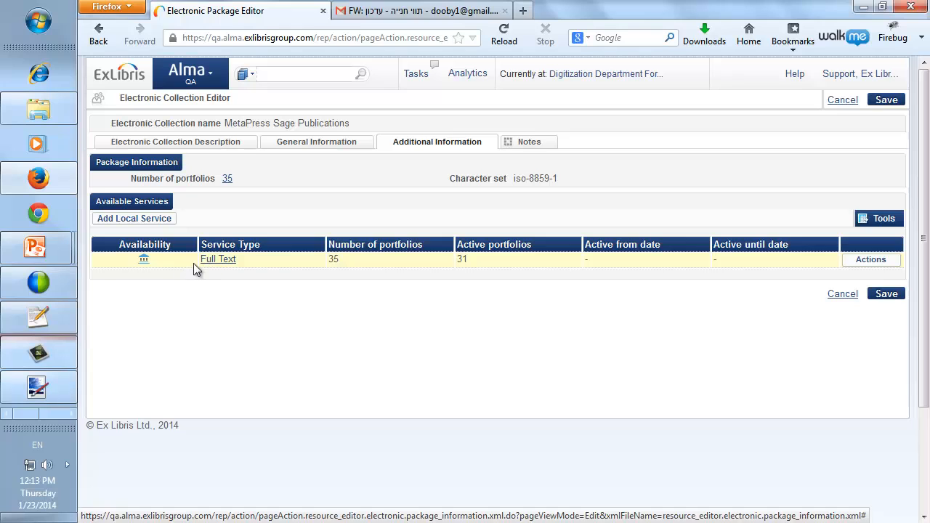
click(866, 262)
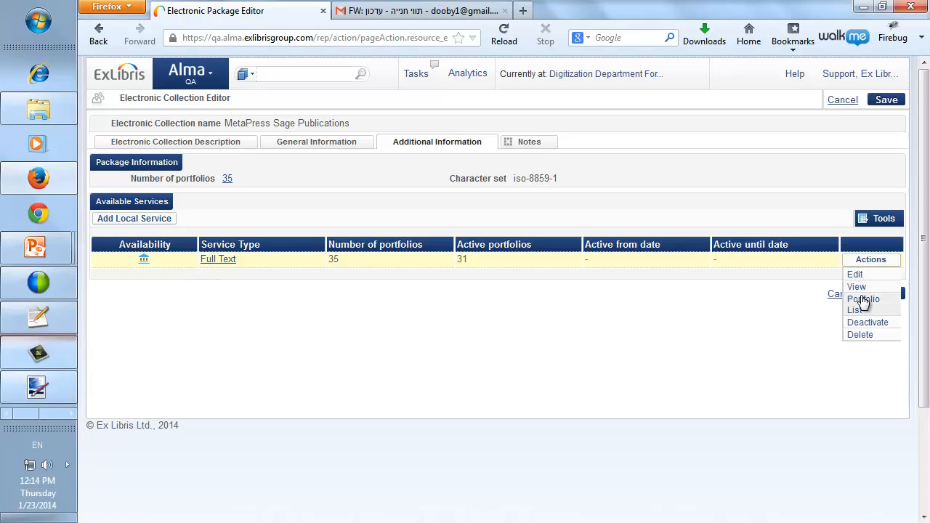
click(864, 303)
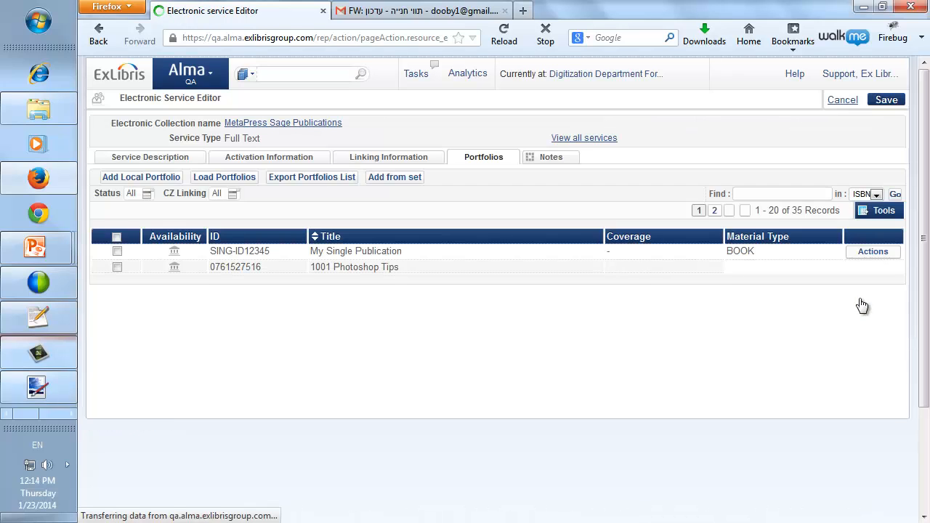
scroll(367, 297, down, 2)
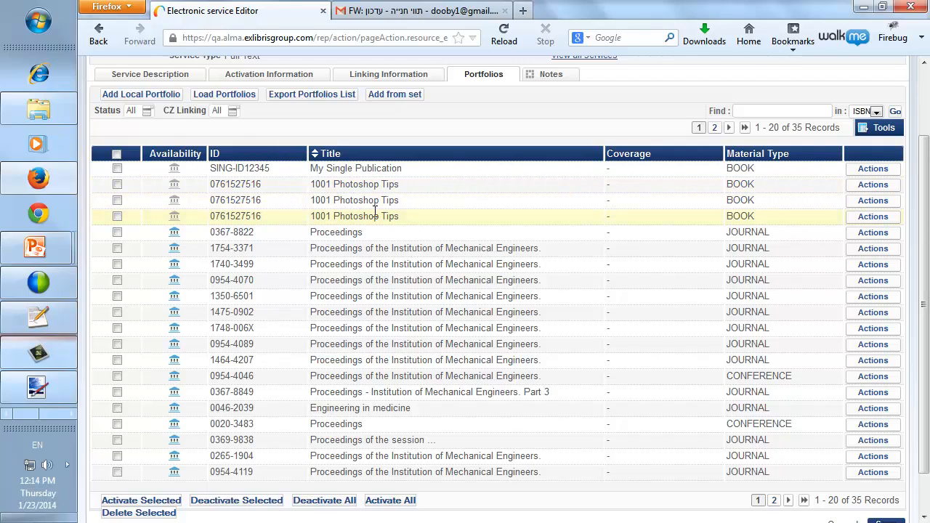
click(873, 186)
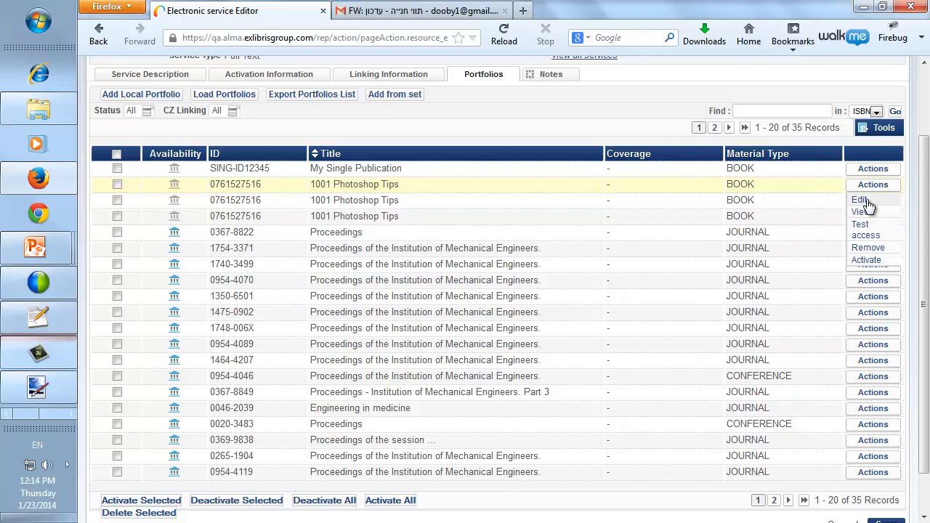
click(859, 200)
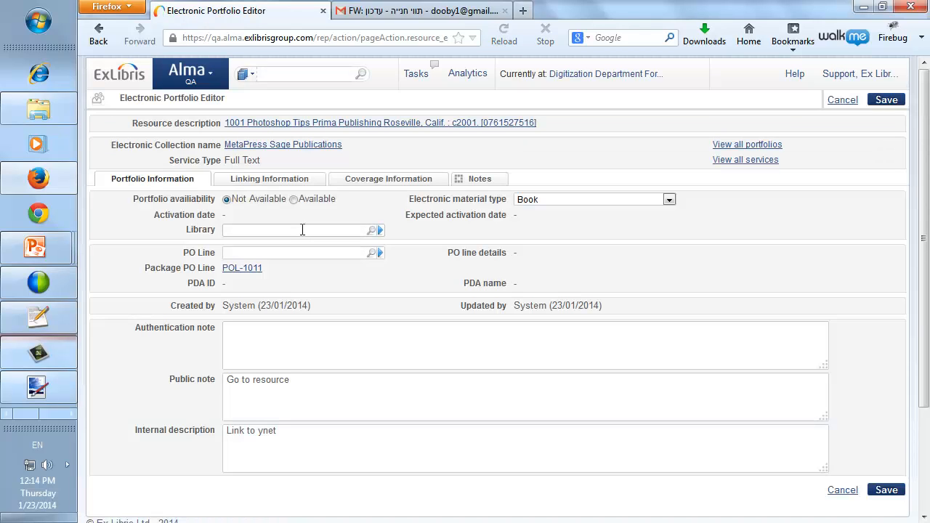
click(297, 179)
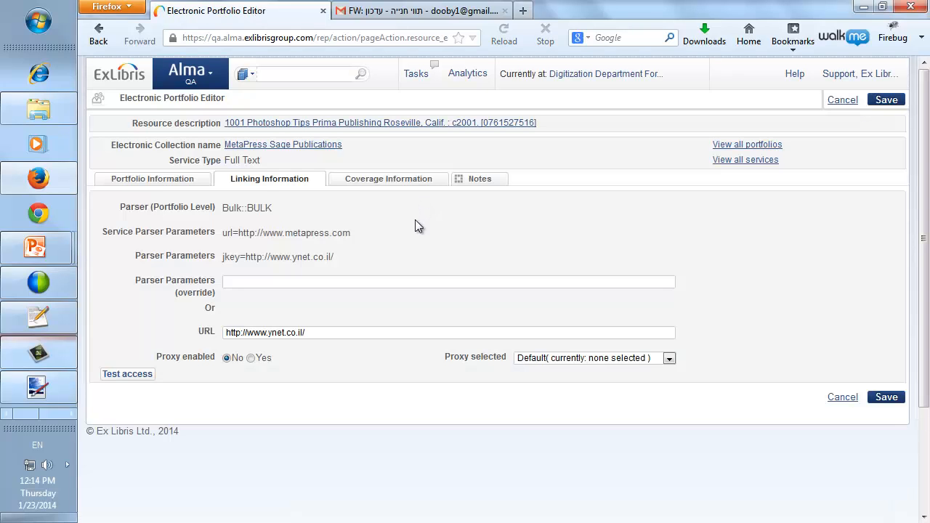
scroll(415, 227, down, 2)
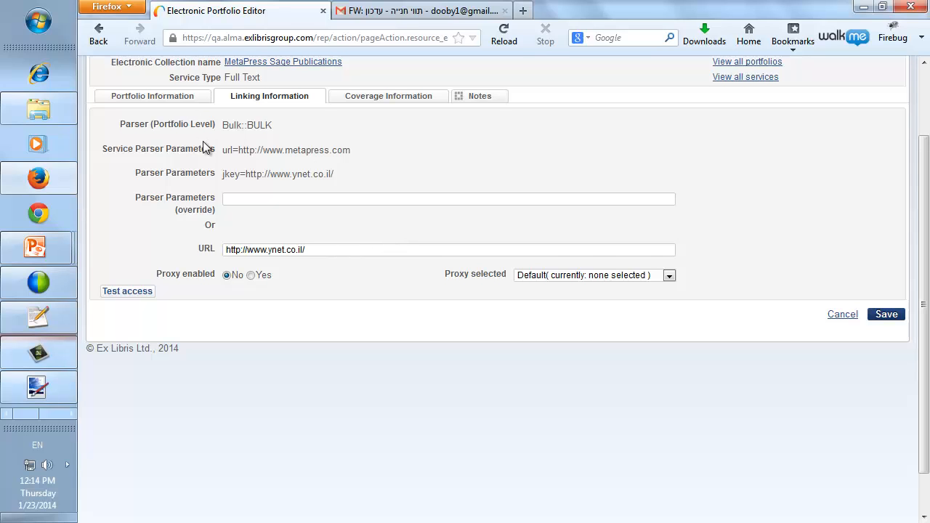
scroll(202, 141, up, 2)
click(843, 100)
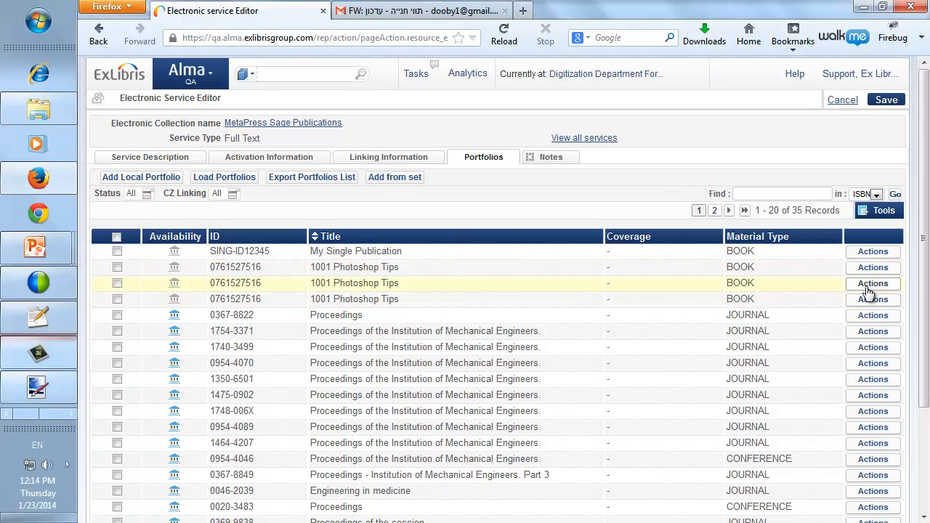
click(872, 283)
click(864, 299)
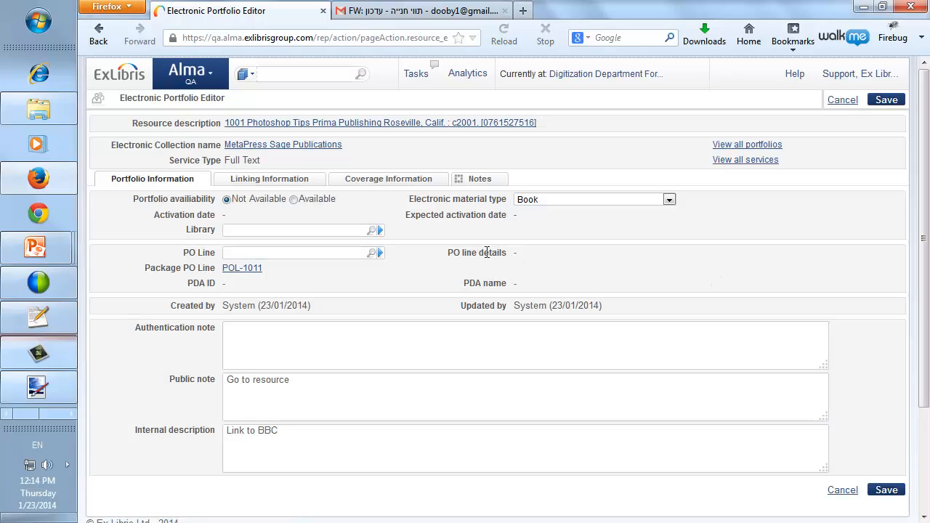
click(299, 182)
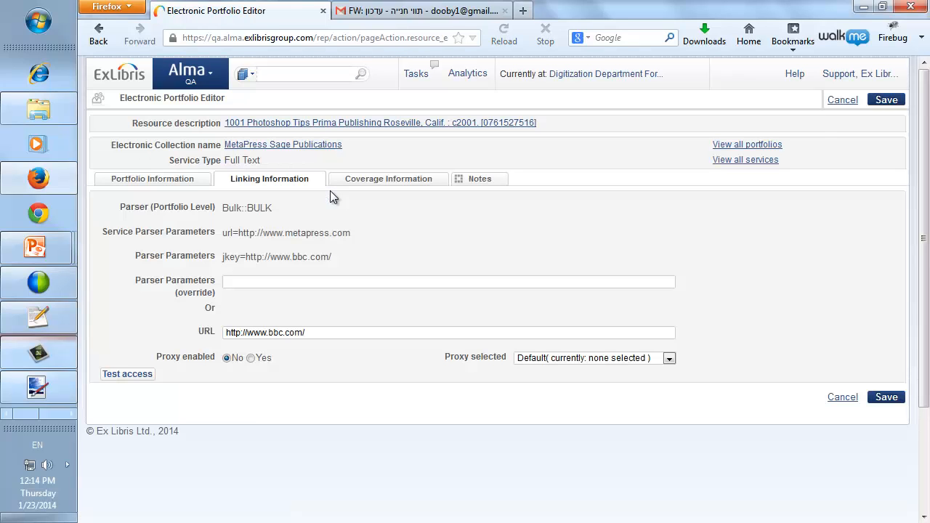